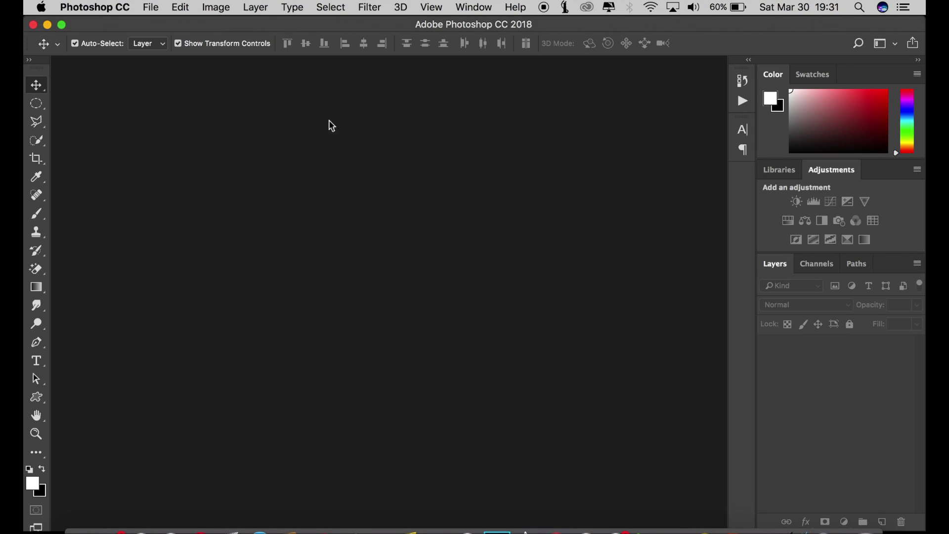
Step: Open IMG_0455.jpg and duplicate its Background layer into a Background copy layer
click(155, 9)
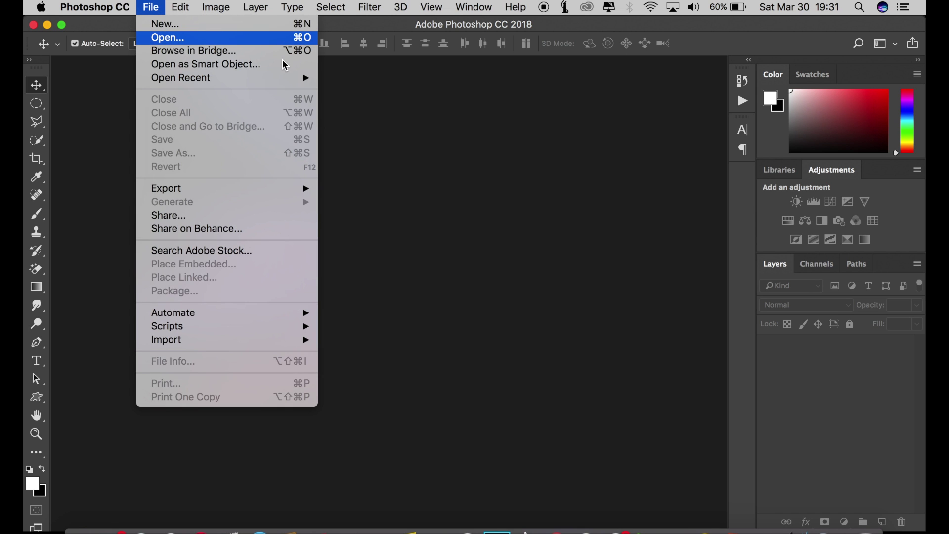
click(192, 39)
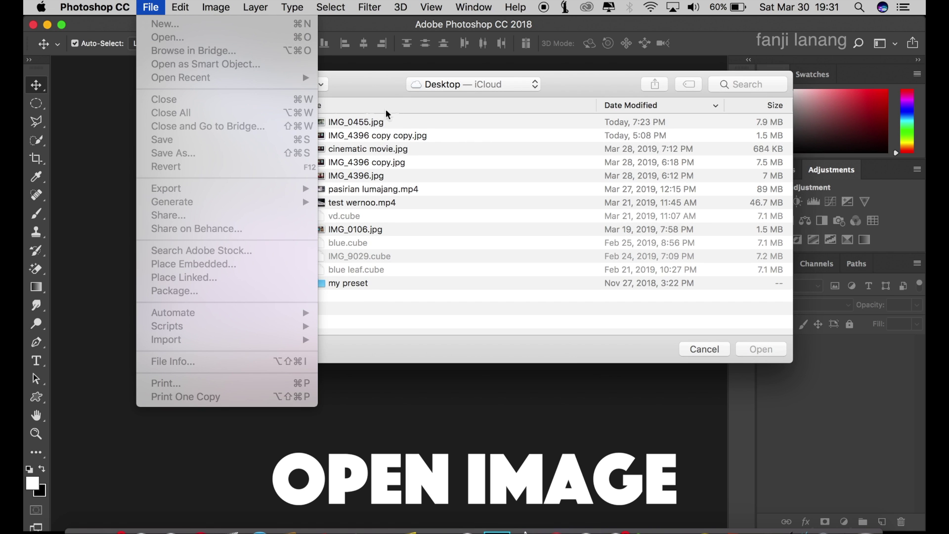
click(364, 121)
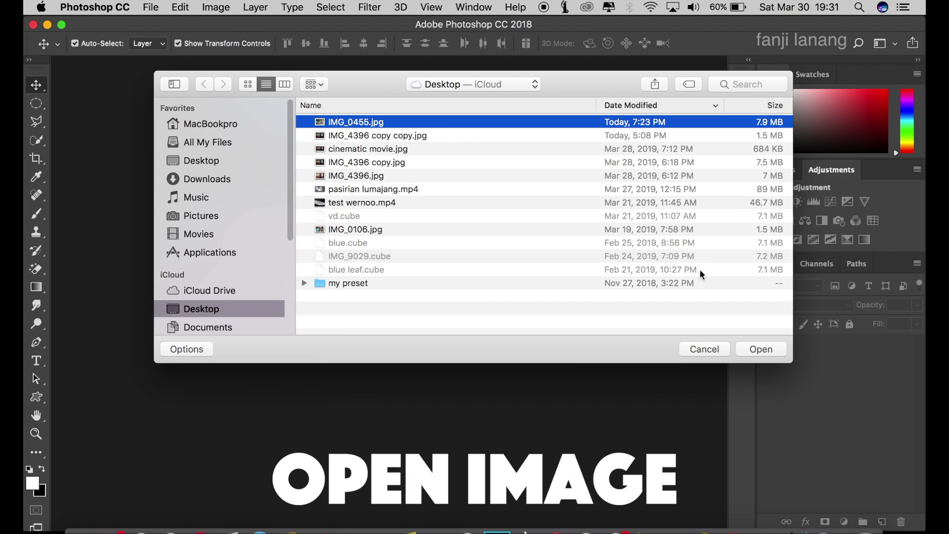
click(762, 350)
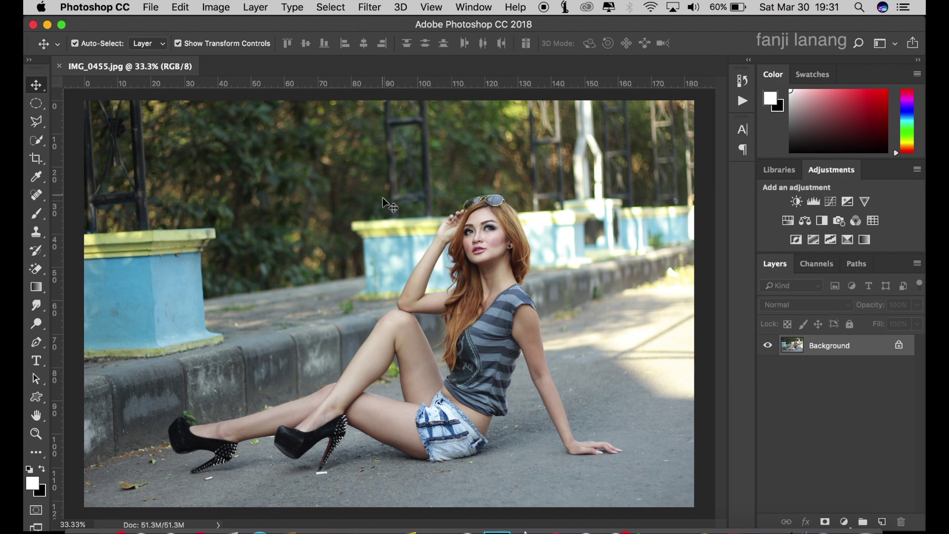
mouse_move(843, 345)
mouse_down()
mouse_move(878, 464)
mouse_move(882, 522)
mouse_up()
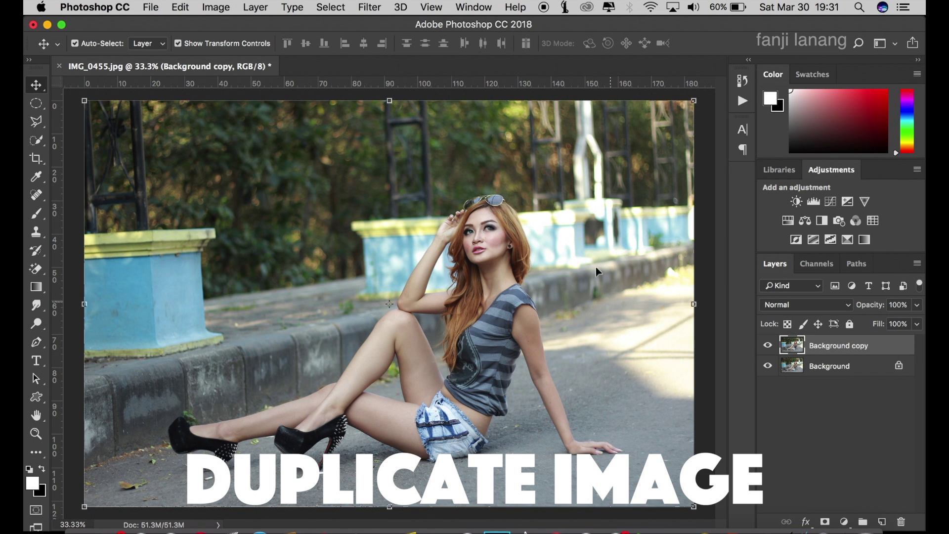
Step: Launch the Camera Raw Filter on the copy and warm the Temperature to +20
click(370, 6)
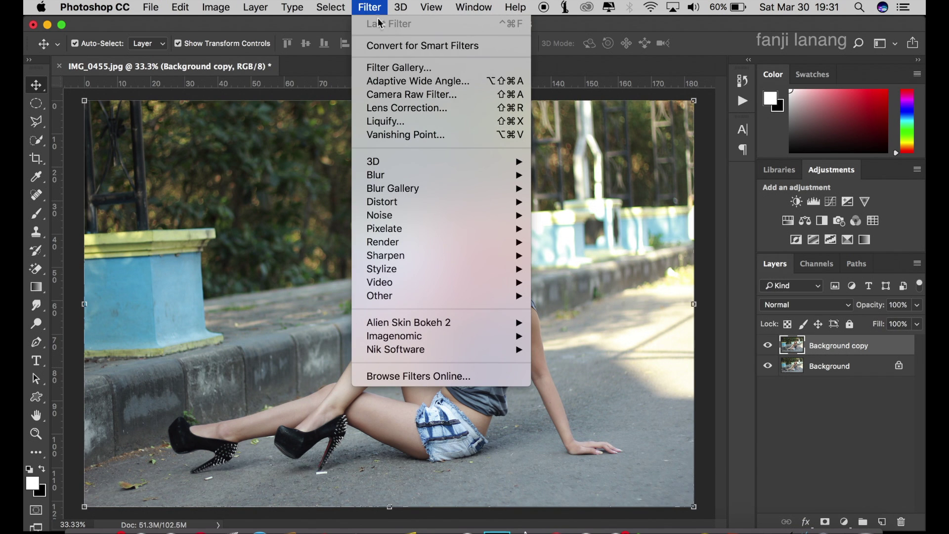
click(403, 94)
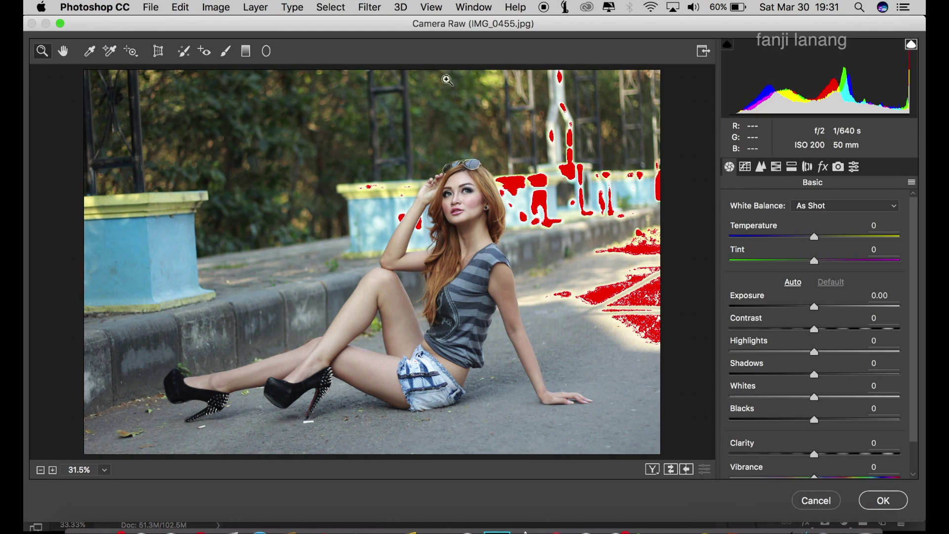
drag(815, 237, 839, 252)
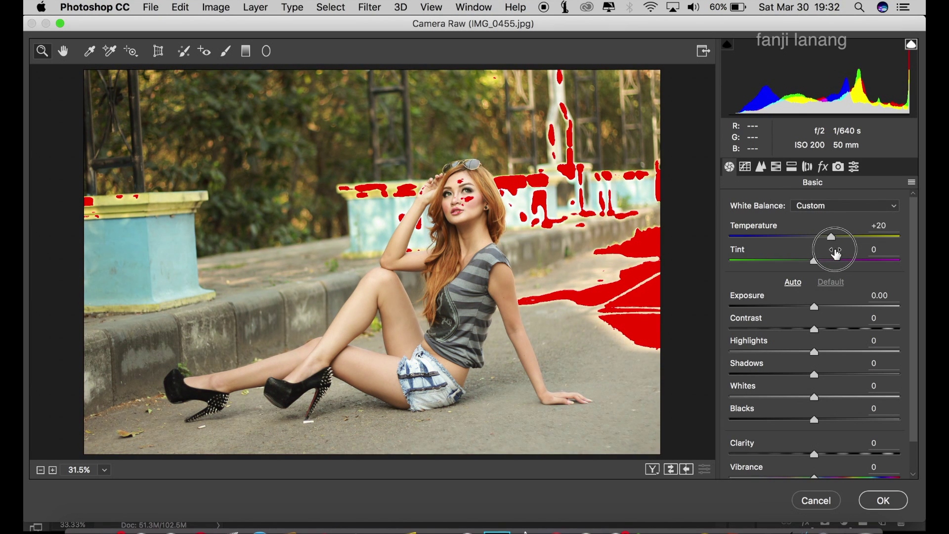
mouse_move(838, 252)
mouse_down()
mouse_move(833, 265)
mouse_move(858, 270)
mouse_up()
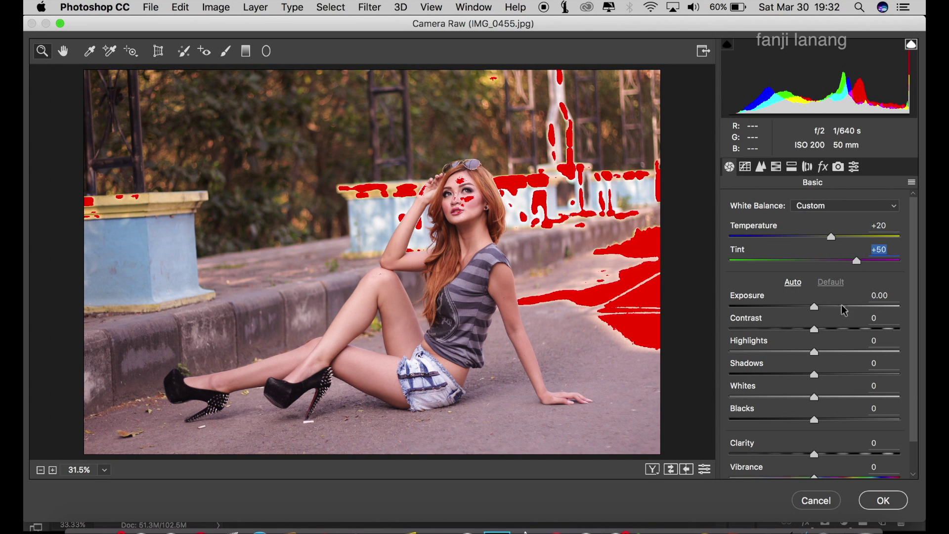
Step: Lower Highlights and Whites to -100 and Vibrance to -85
drag(813, 352, 704, 352)
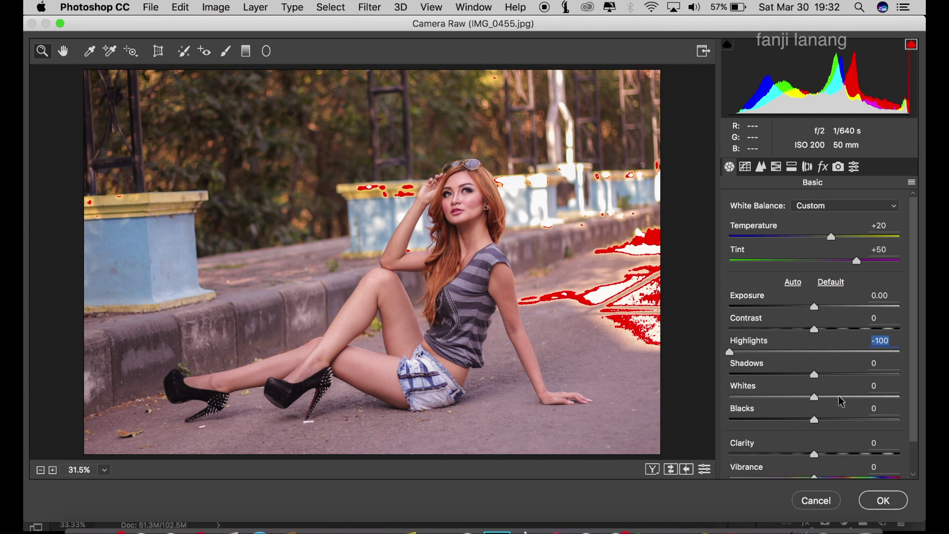
drag(814, 397, 690, 395)
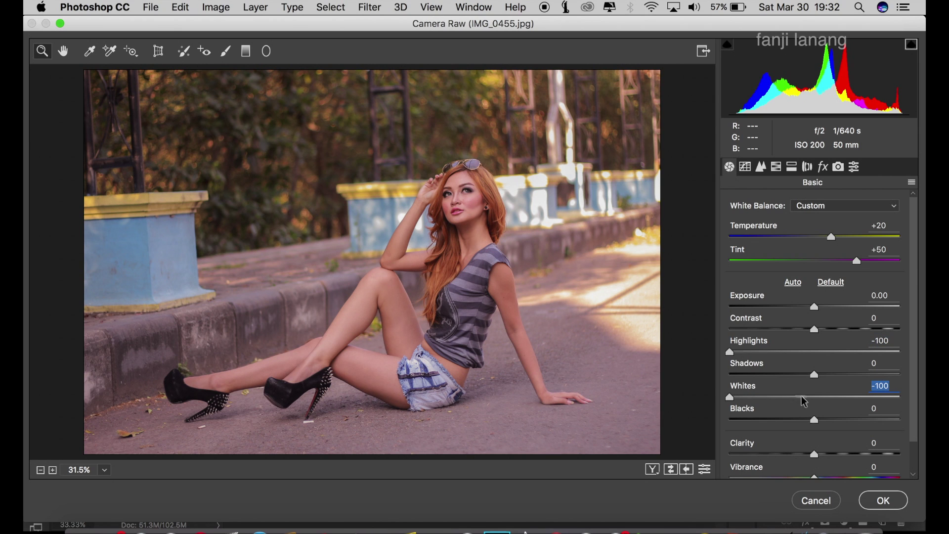
scroll(915, 399, down, 3)
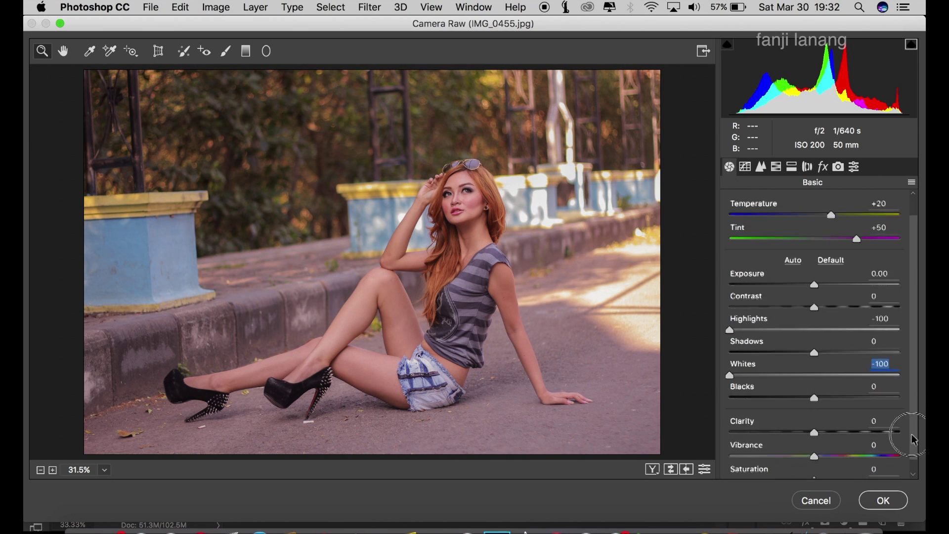
mouse_move(803, 443)
mouse_down()
mouse_move(741, 454)
mouse_move(744, 462)
mouse_up()
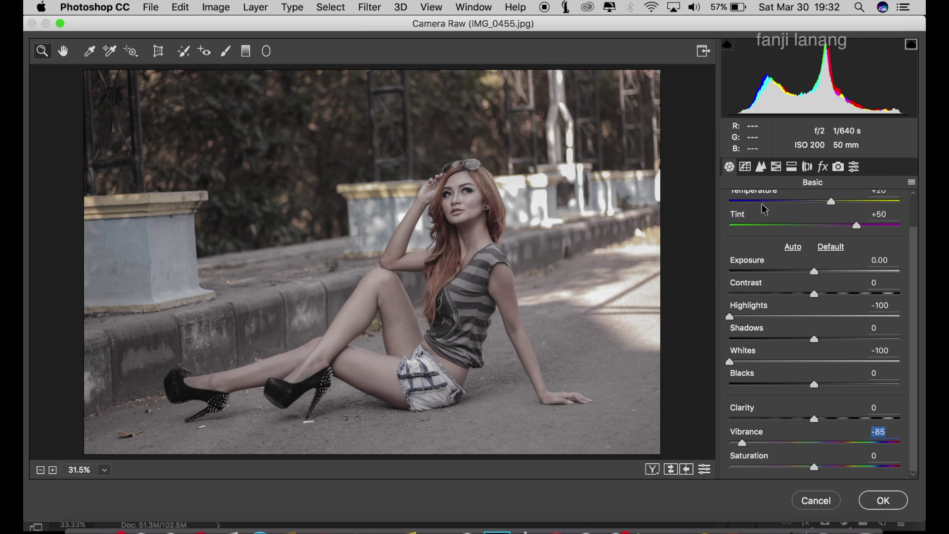
Step: Build a point tone curve with a raised black endpoint, a shadow point and a midtone point
click(746, 168)
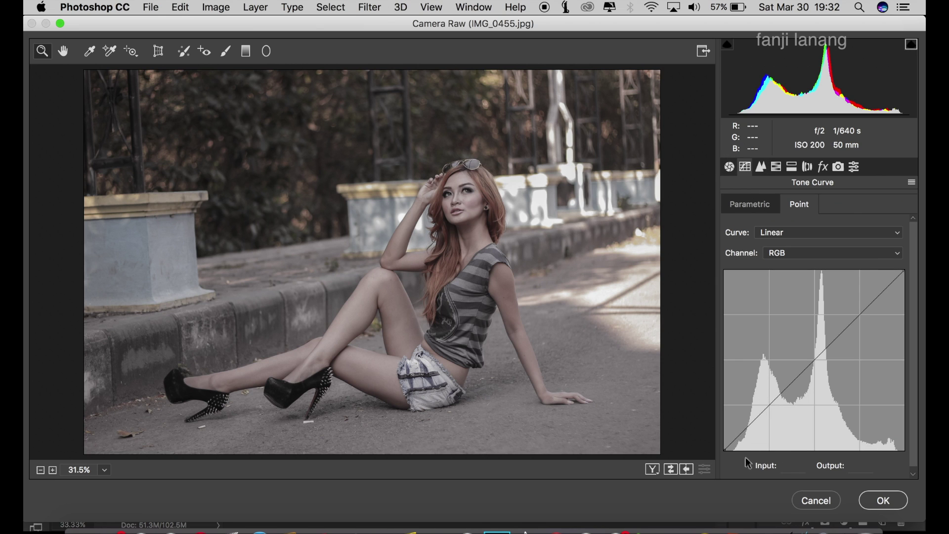
mouse_move(724, 448)
mouse_down()
mouse_move(721, 436)
mouse_move(761, 432)
mouse_up()
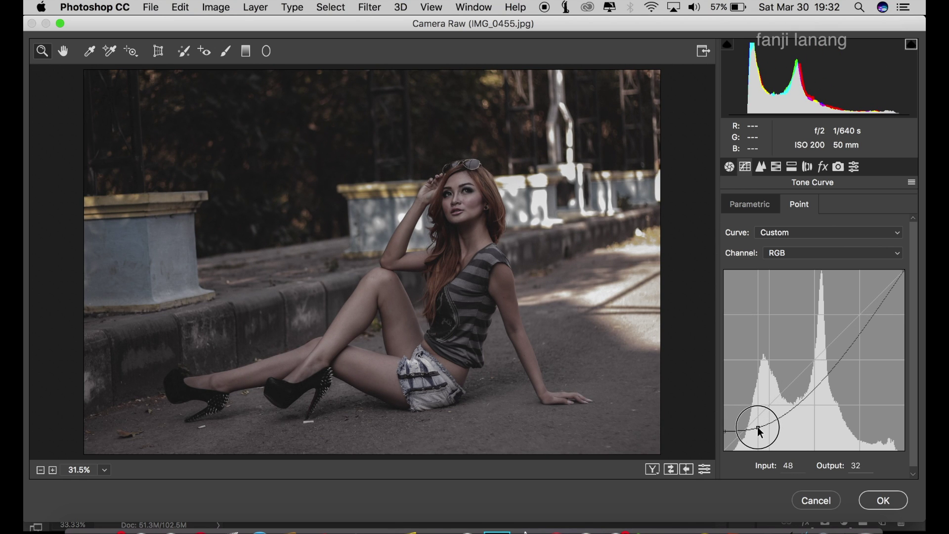
drag(760, 431, 760, 426)
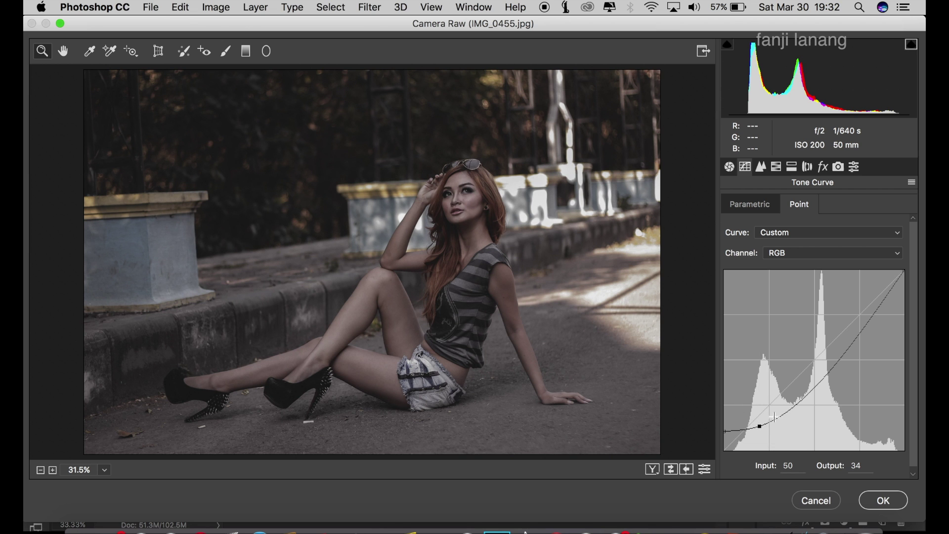
drag(808, 395, 814, 374)
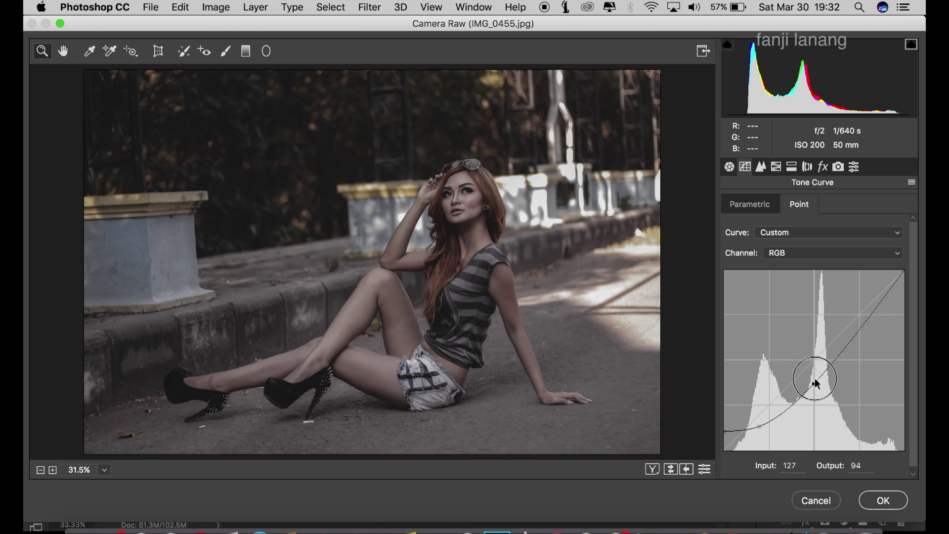
drag(813, 373, 813, 368)
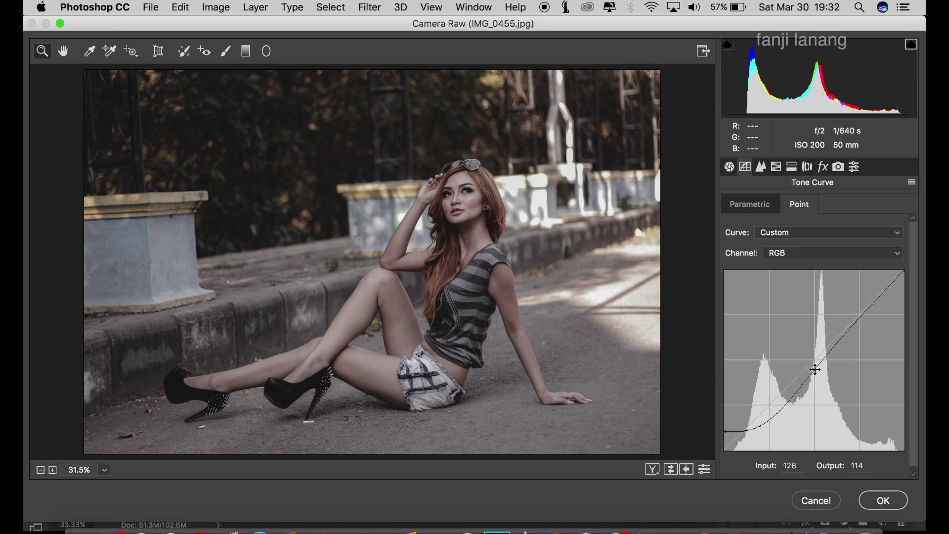
Step: Set HSL hues: Reds -3, Oranges -11, Yellows -40, Greens +100, Aquas +100, Blues -47
click(761, 166)
click(745, 226)
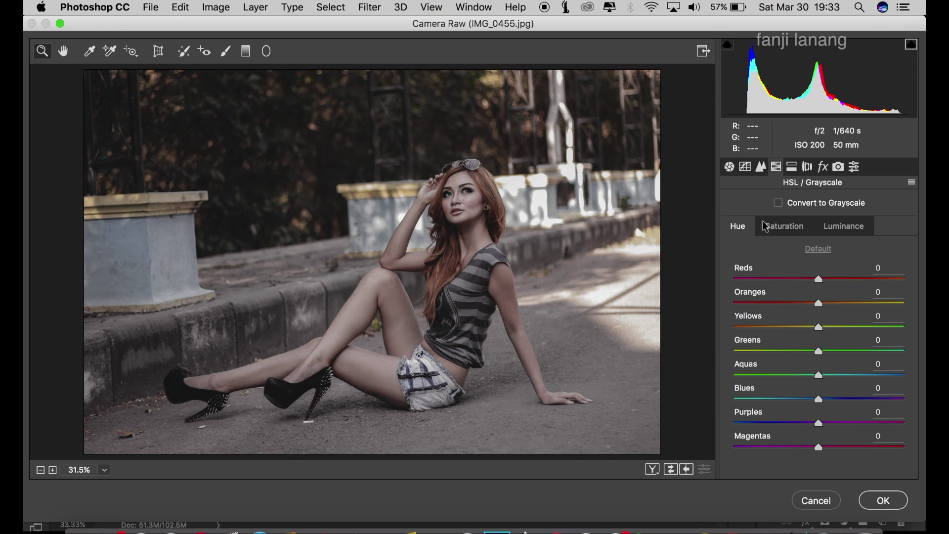
drag(818, 282, 815, 294)
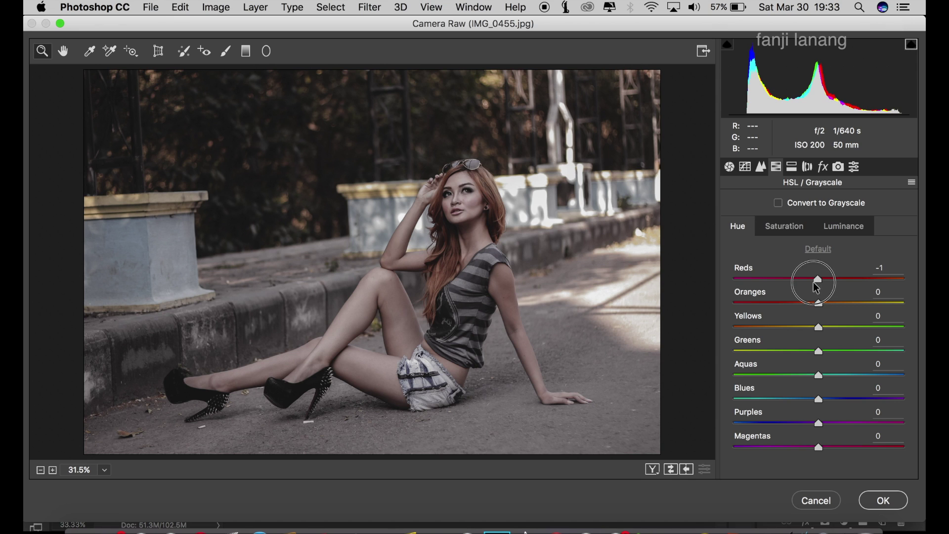
drag(815, 301, 807, 319)
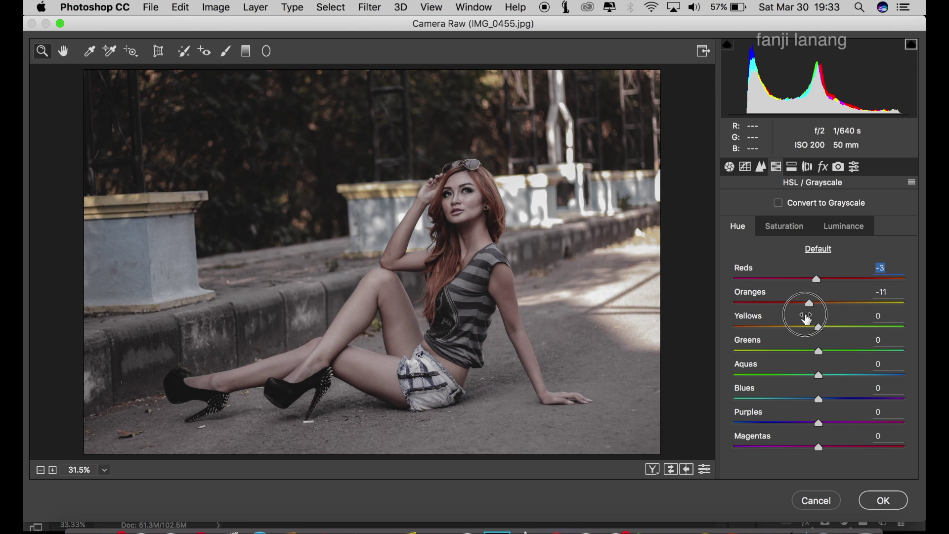
drag(818, 329, 786, 378)
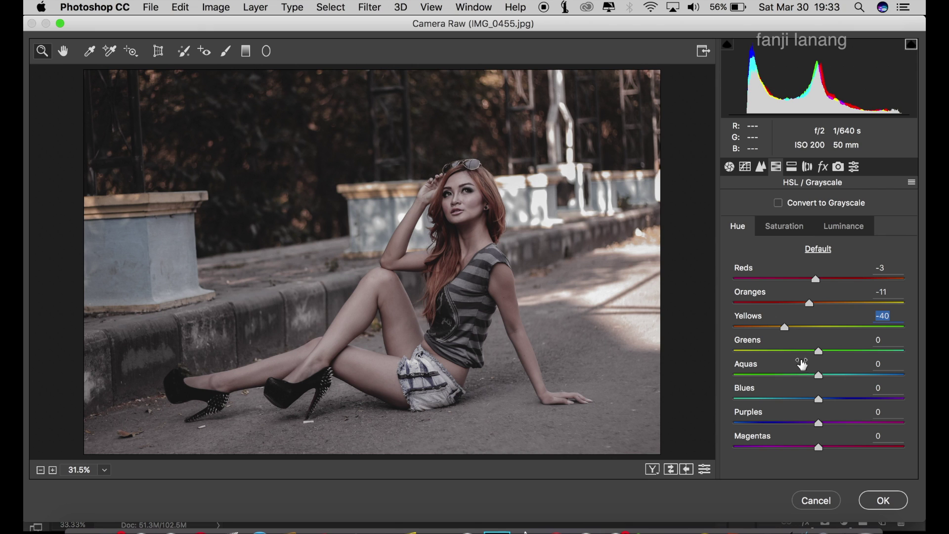
mouse_move(831, 351)
mouse_down()
mouse_move(925, 361)
mouse_move(917, 370)
mouse_up()
drag(857, 375, 912, 393)
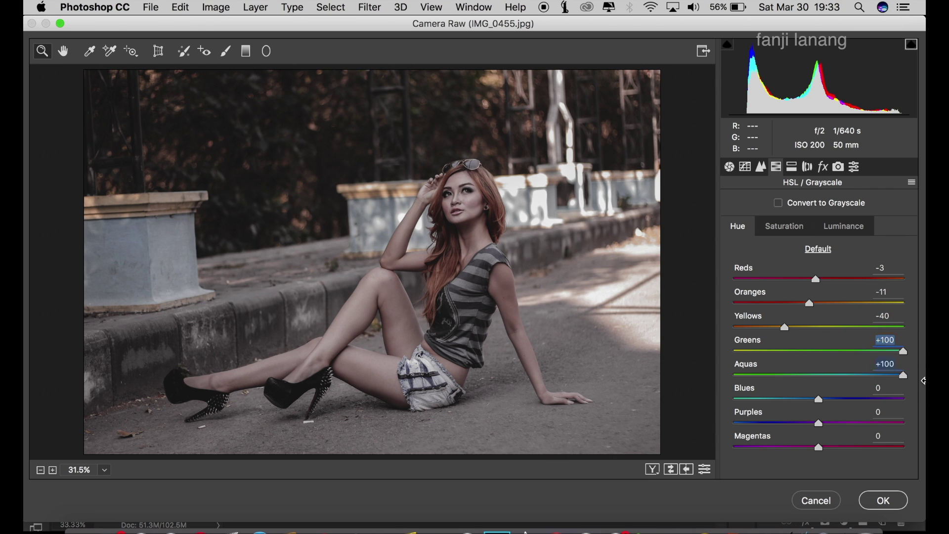
drag(823, 403, 782, 425)
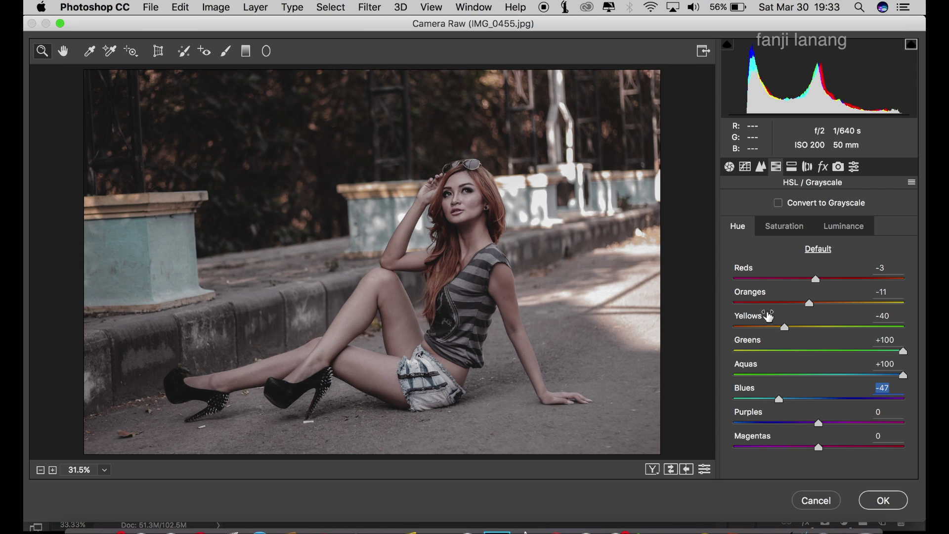
Step: Slightly desaturate oranges, then set luminance Oranges +18, Greens -37, Aquas -32
click(770, 228)
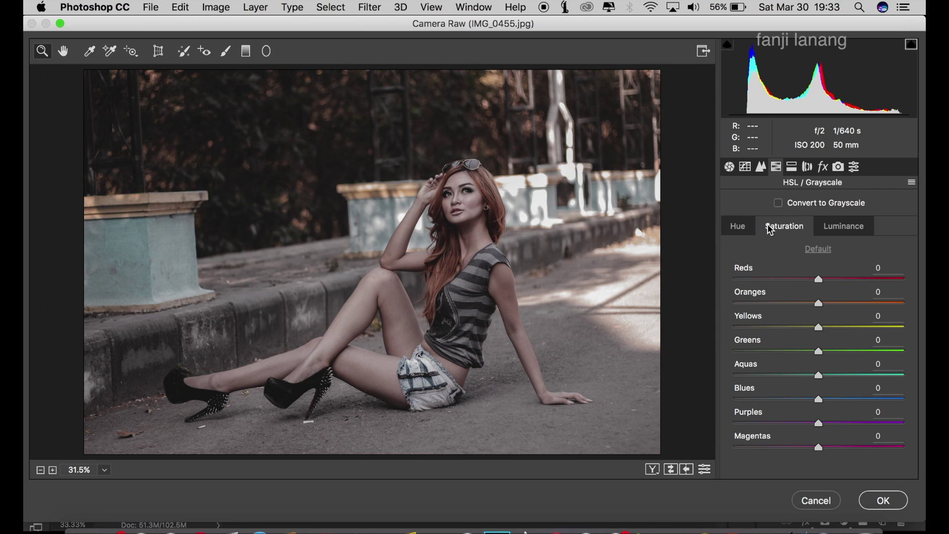
mouse_move(818, 305)
mouse_down()
mouse_move(811, 326)
mouse_move(843, 341)
mouse_up()
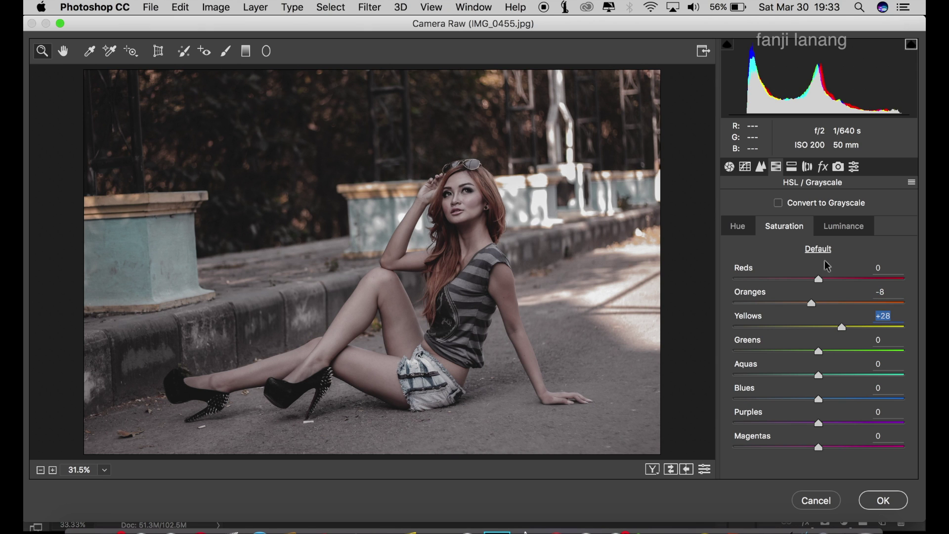
click(841, 230)
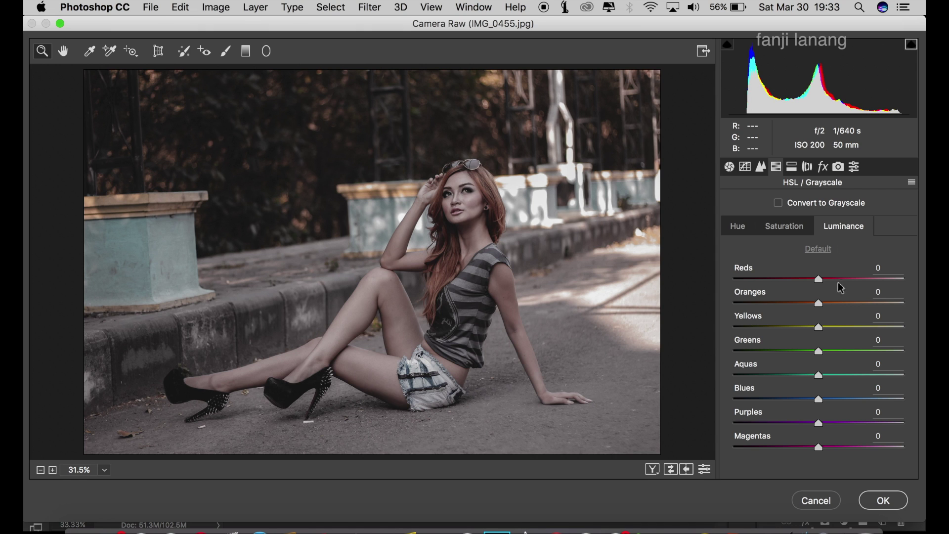
click(834, 303)
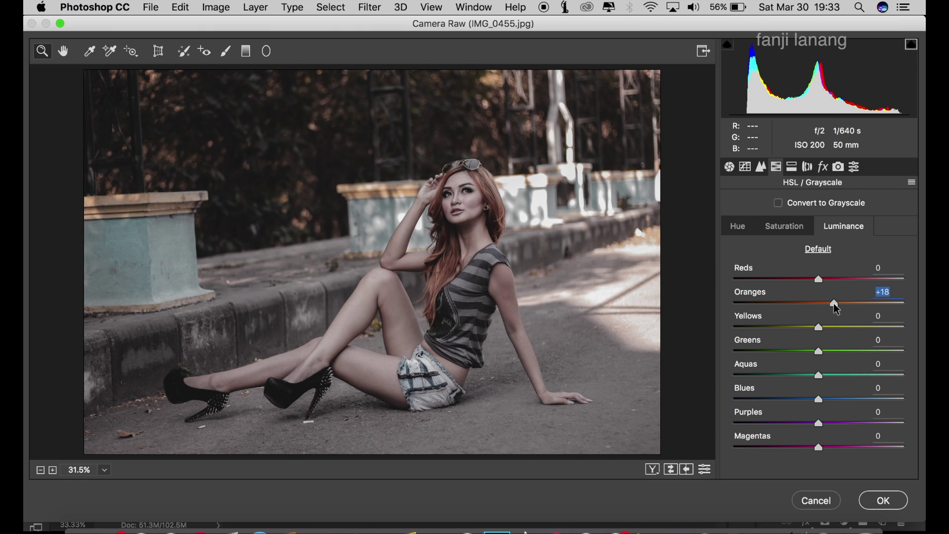
mouse_move(816, 352)
mouse_down()
mouse_move(797, 355)
mouse_move(790, 382)
mouse_up()
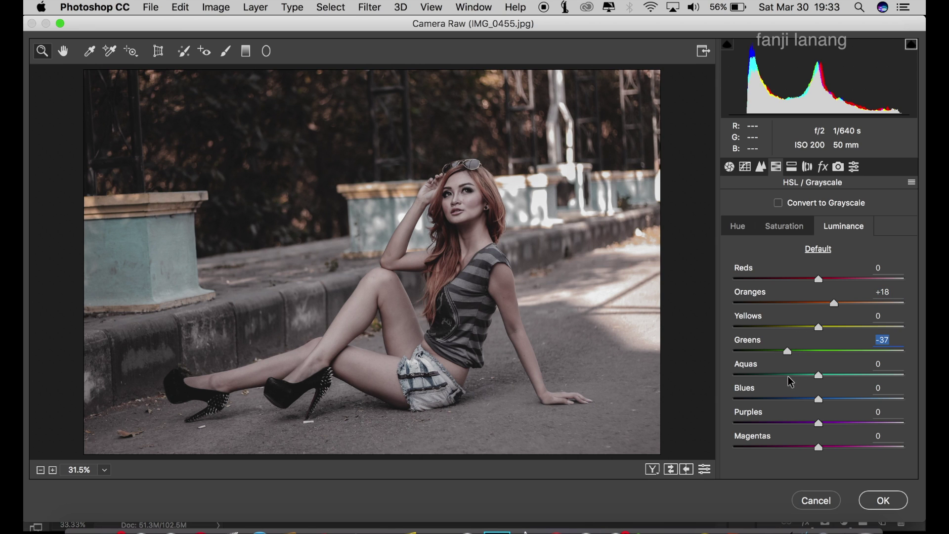
mouse_move(805, 374)
mouse_down()
mouse_move(795, 411)
mouse_move(811, 403)
mouse_move(794, 429)
mouse_up()
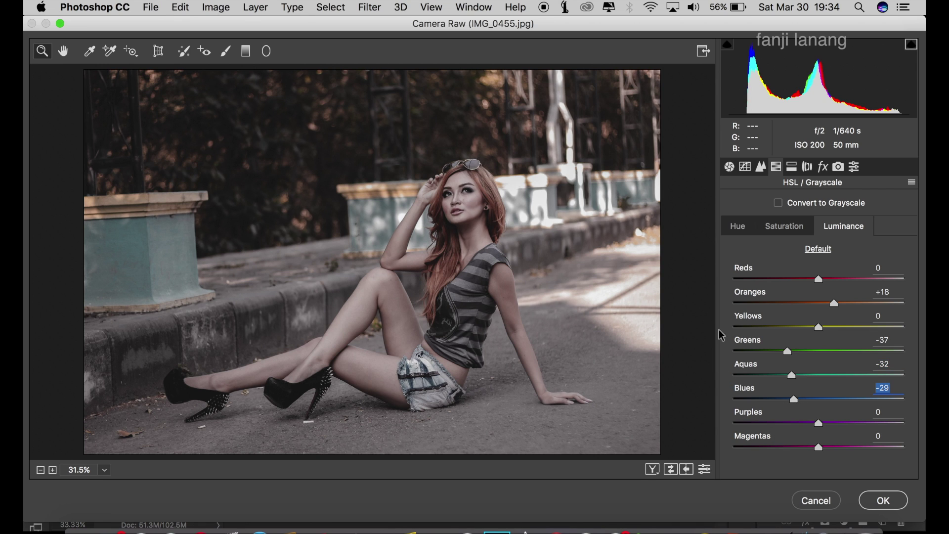
Step: Split-tone with highlights hue 197, saturation 13 and shadows hue 45, saturation 11
click(792, 167)
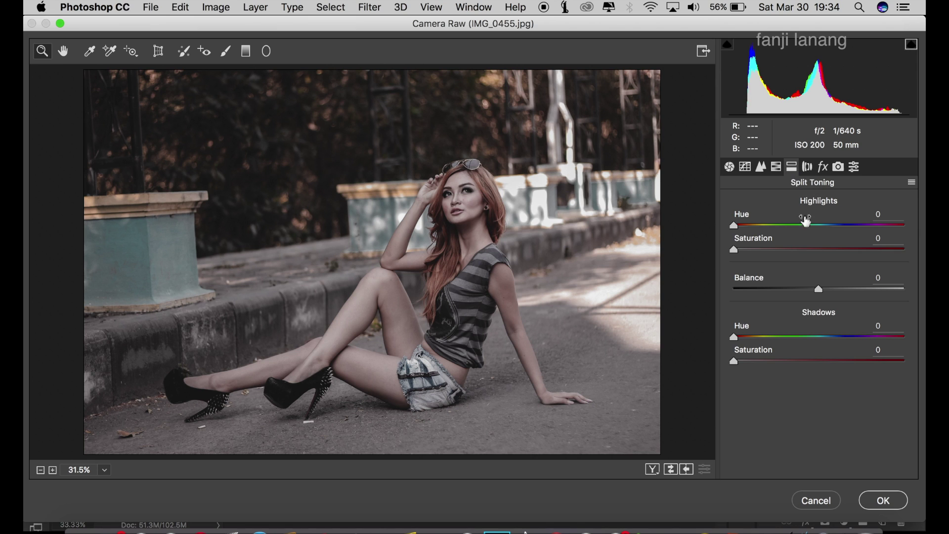
drag(822, 231, 826, 226)
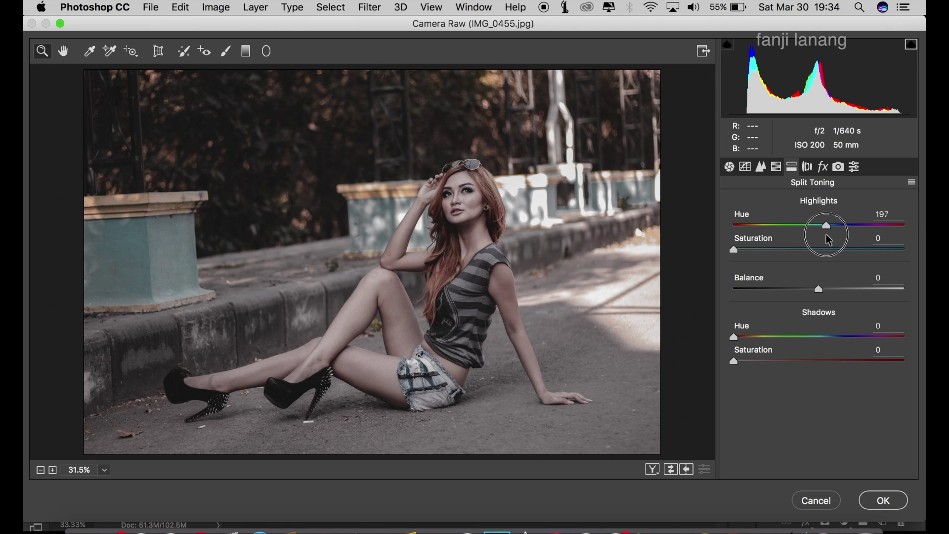
drag(754, 253, 758, 280)
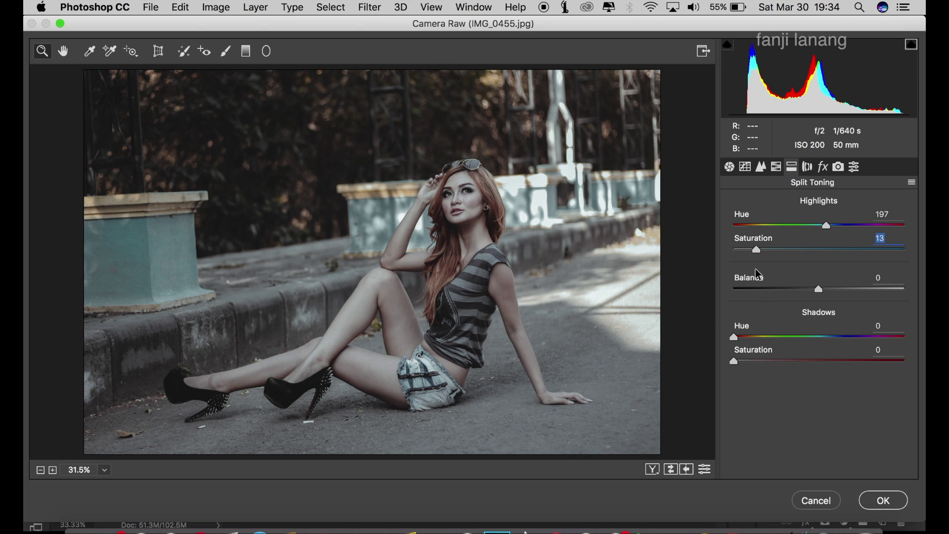
drag(753, 340, 755, 339)
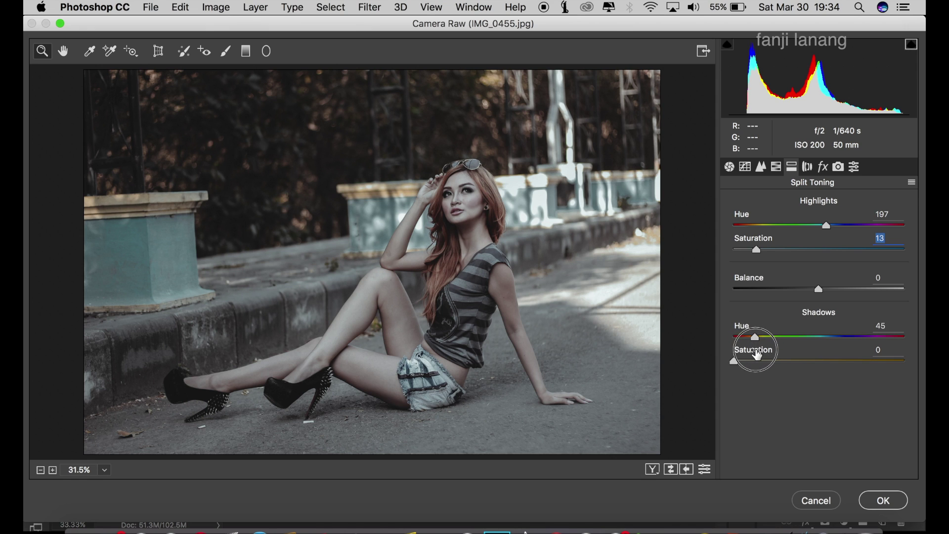
drag(747, 361, 754, 362)
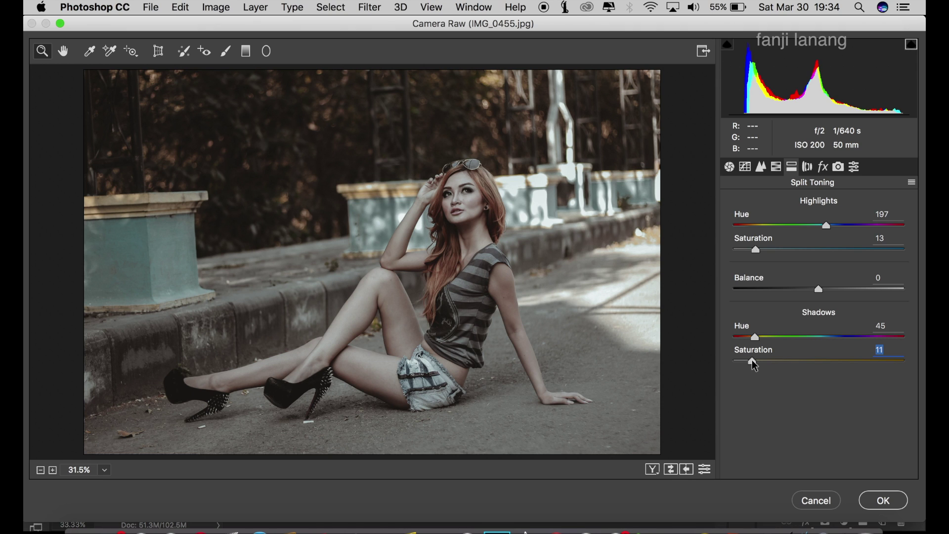
Step: Add a Lens Corrections vignette with Amount -83 and Midpoint 50
click(806, 168)
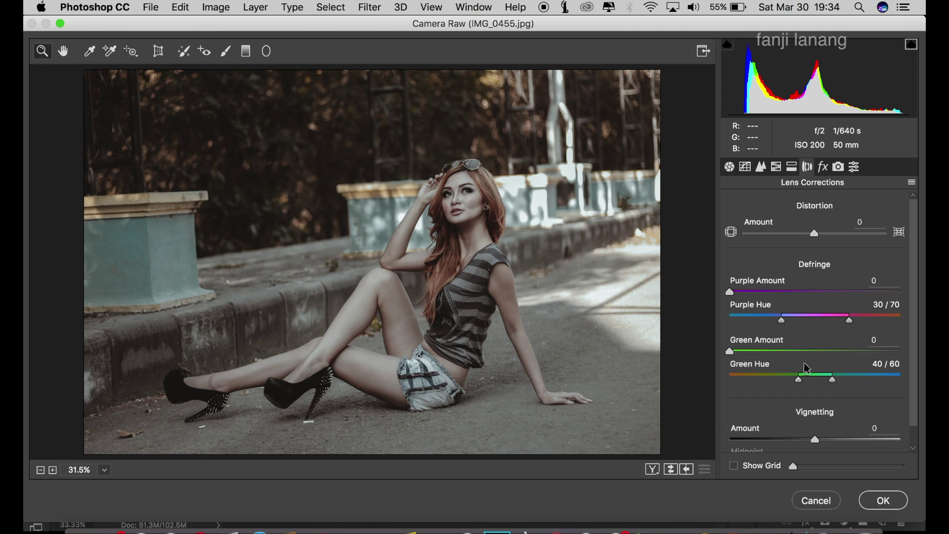
drag(914, 310, 914, 407)
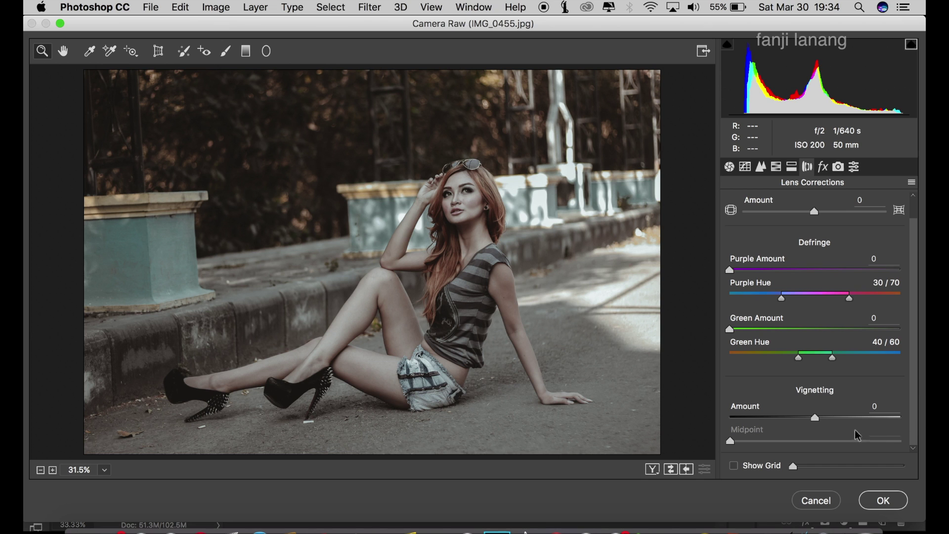
drag(799, 422, 751, 431)
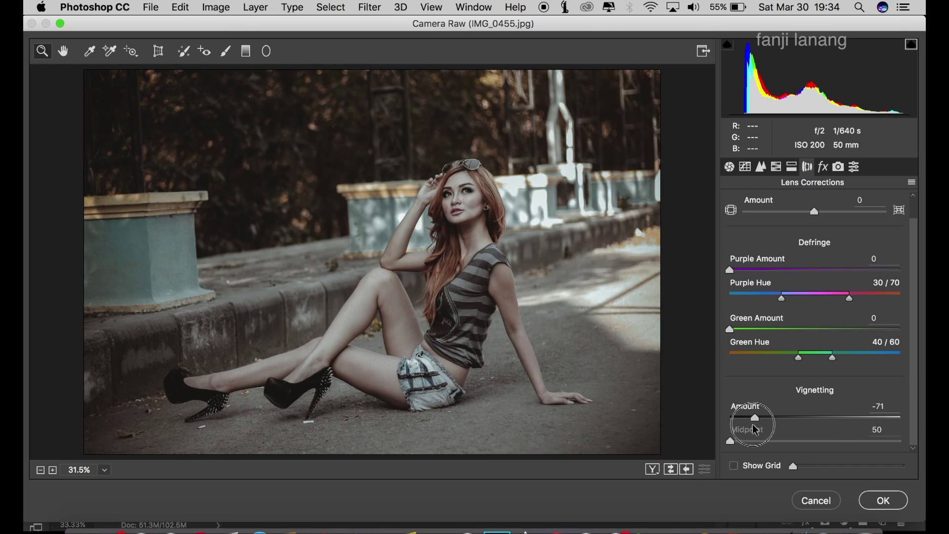
drag(751, 431, 748, 439)
click(808, 439)
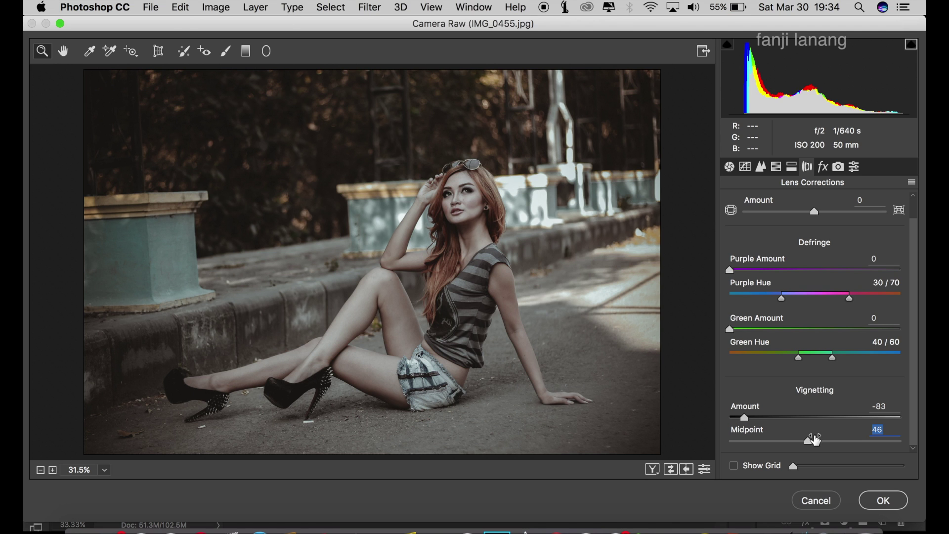
drag(815, 439, 738, 440)
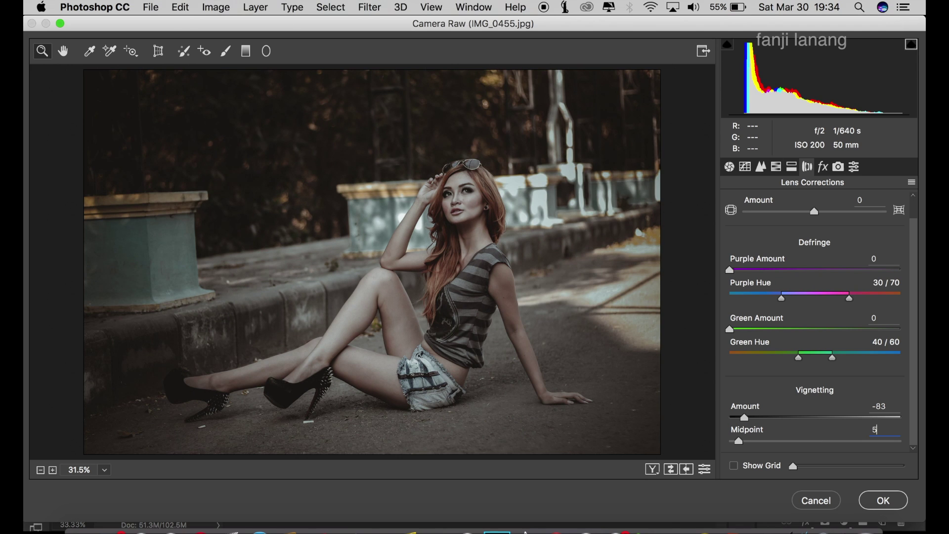
text(0)
key(Return)
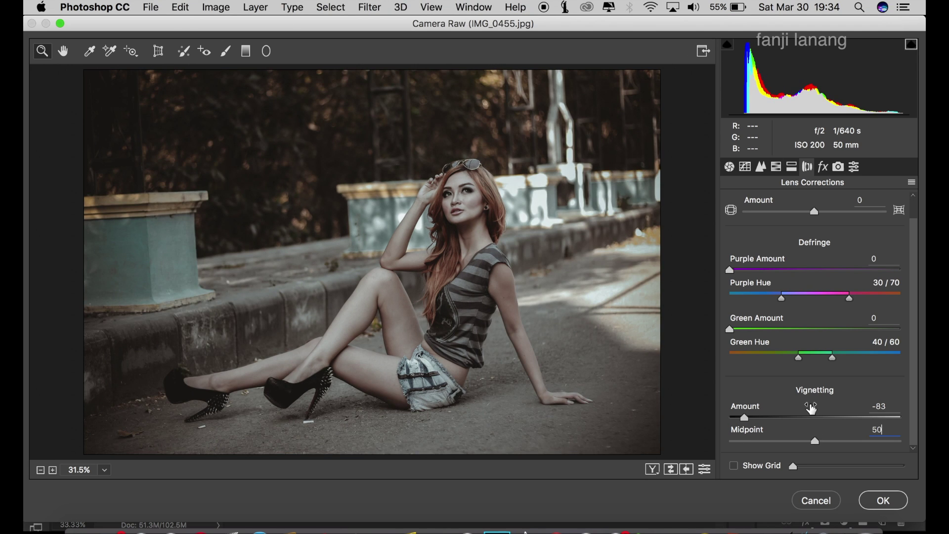
Step: Set the Camera Calibration Red Primary to Hue +50 and Saturation -17
click(822, 167)
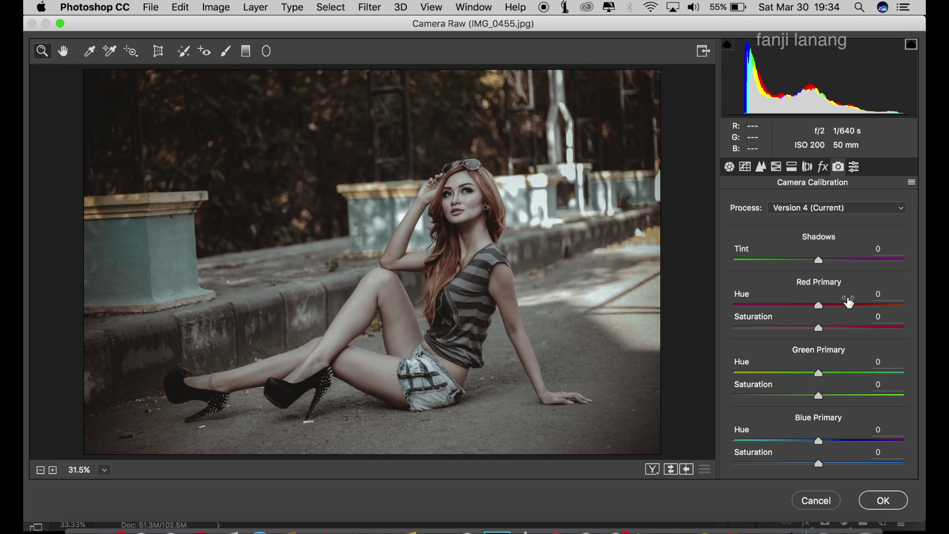
drag(856, 303, 863, 322)
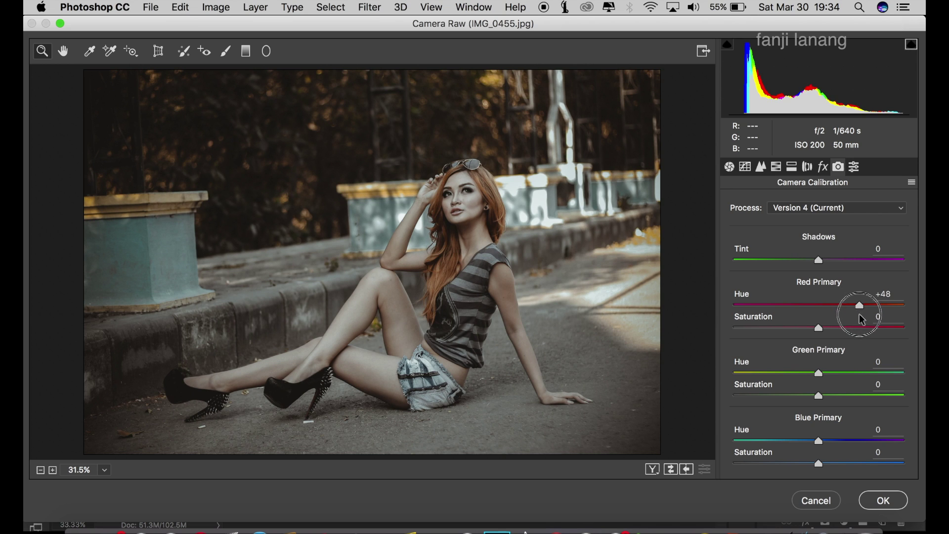
click(795, 327)
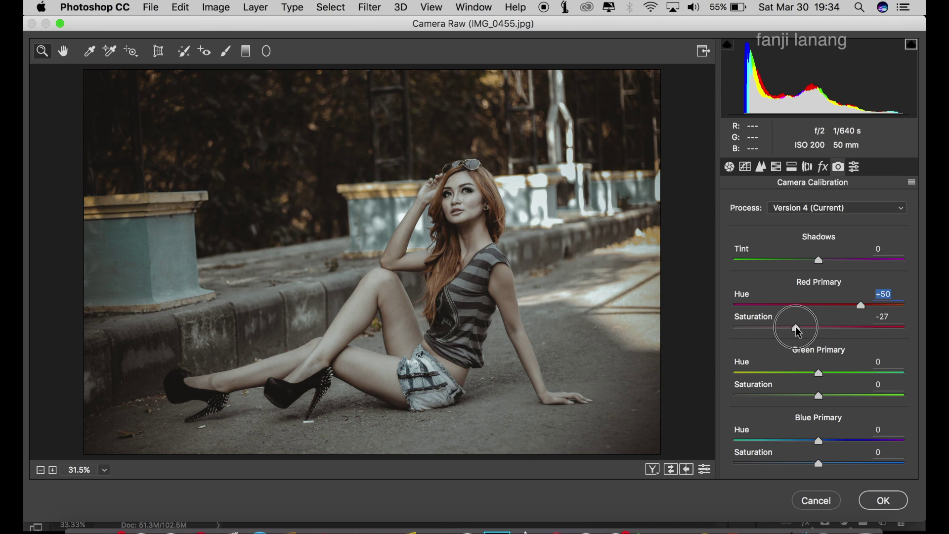
drag(798, 331, 808, 360)
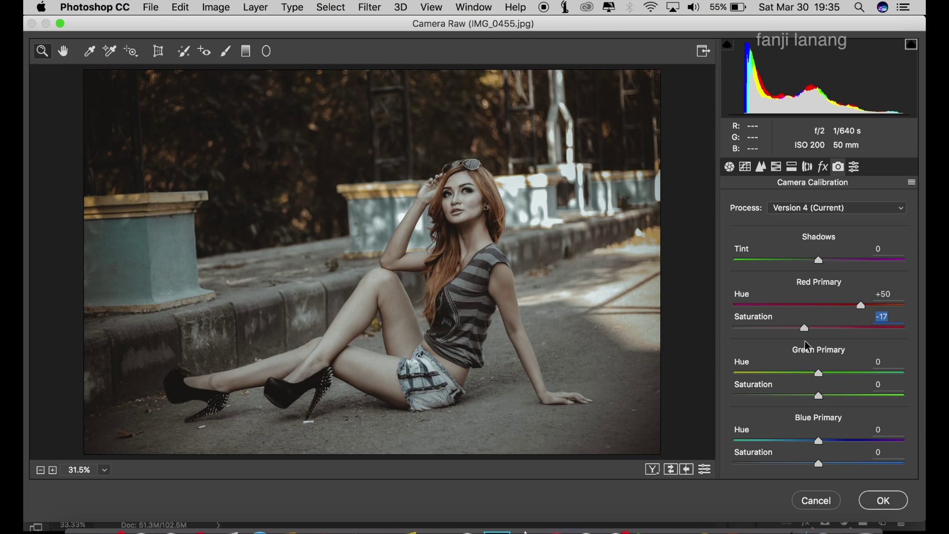
Step: Set Green Primary Hue -78, Saturation +23 and Blue Primary Hue -50, Saturation +46
click(760, 374)
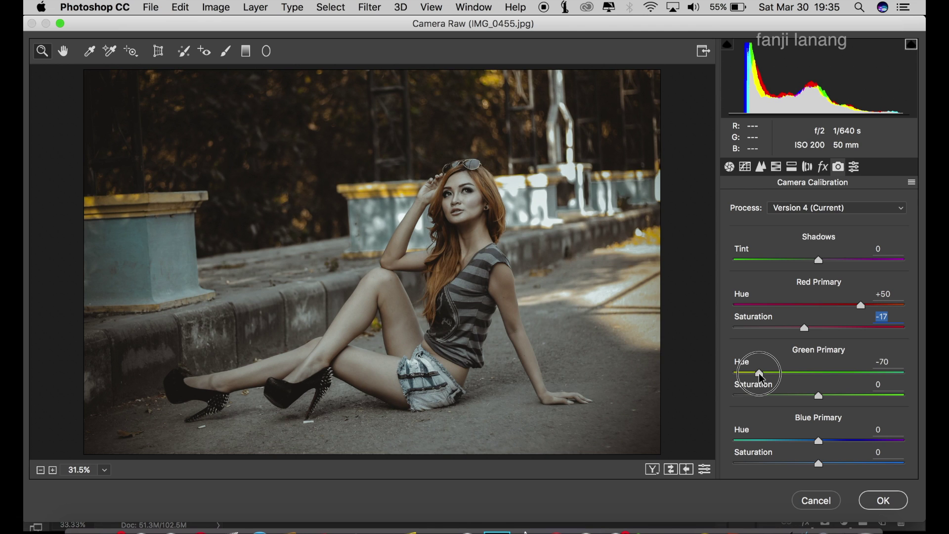
drag(758, 373, 755, 398)
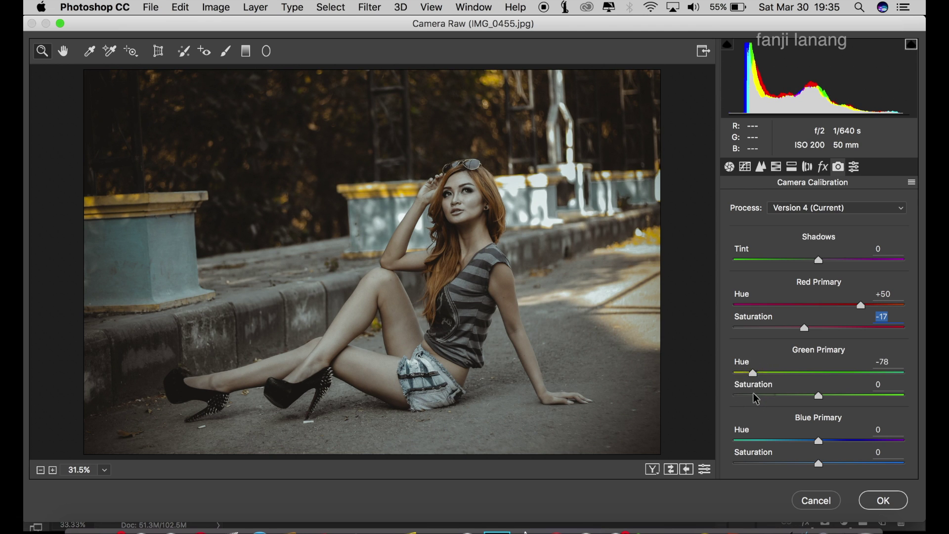
drag(833, 395, 840, 404)
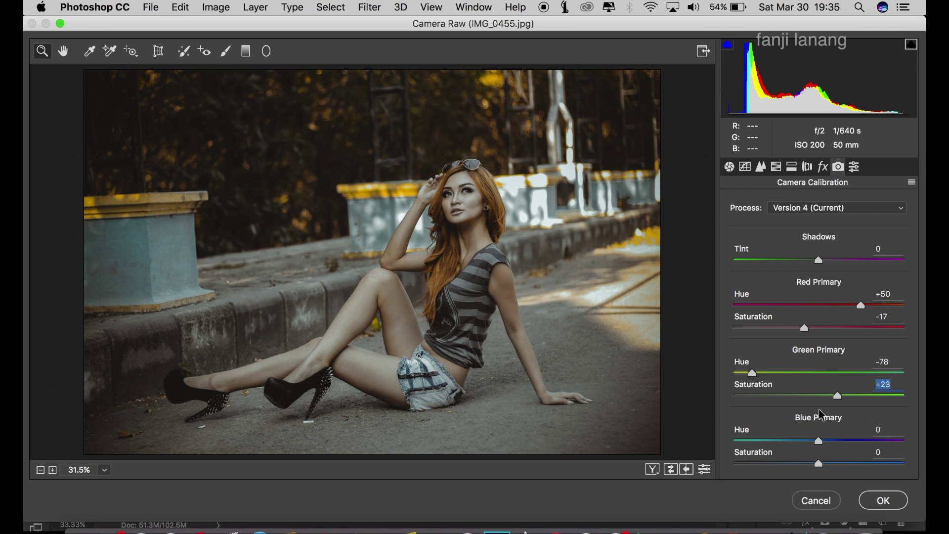
drag(782, 441, 778, 455)
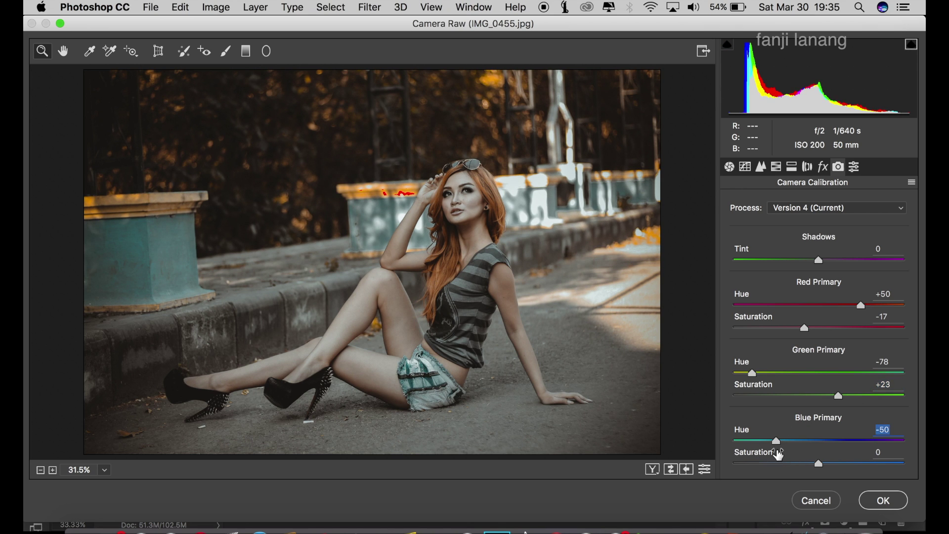
drag(848, 464, 860, 477)
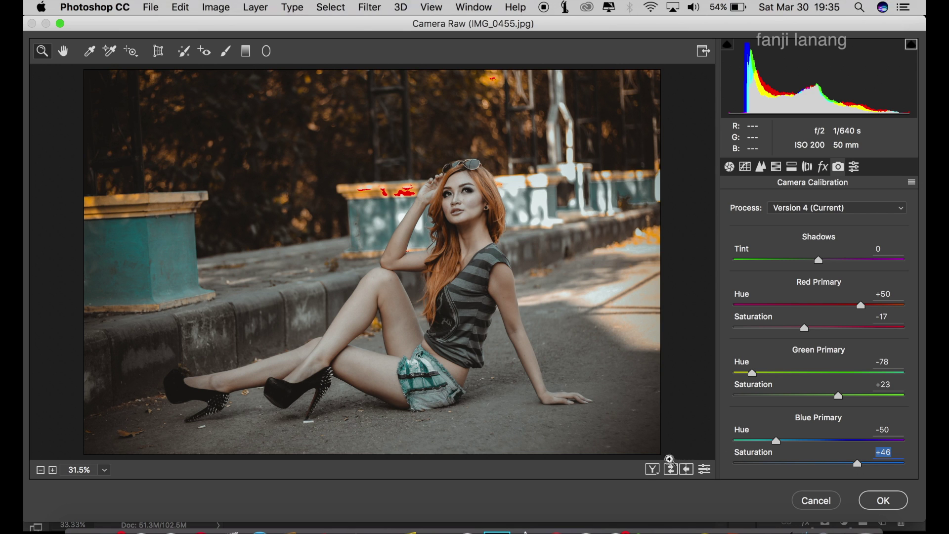
Step: Compare before/after, commit the grade with OK, and toggle the Background copy's visibility to check
click(660, 470)
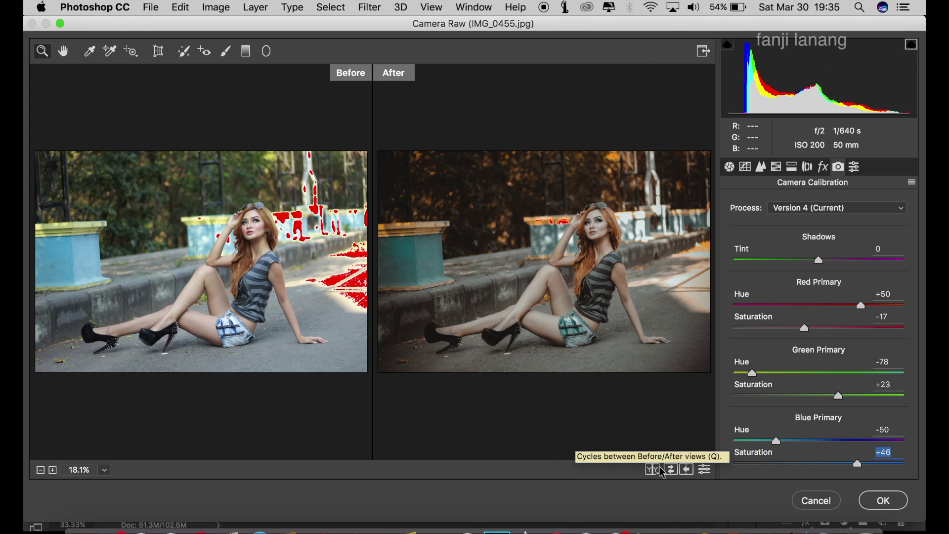
click(871, 502)
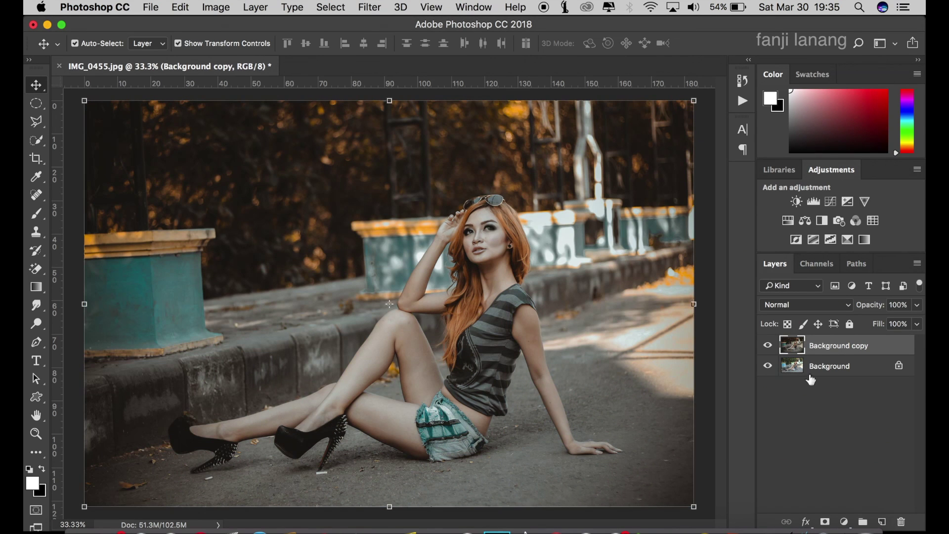
click(768, 345)
Step: Add a new empty layer and set up the white signature brush preset at 500 px
click(882, 522)
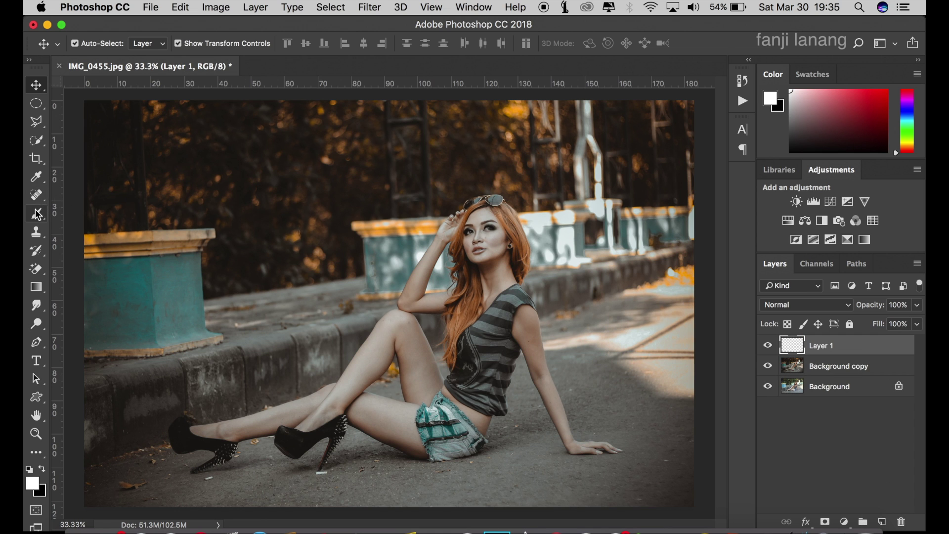
key(b)
click(95, 43)
click(75, 155)
key(Return)
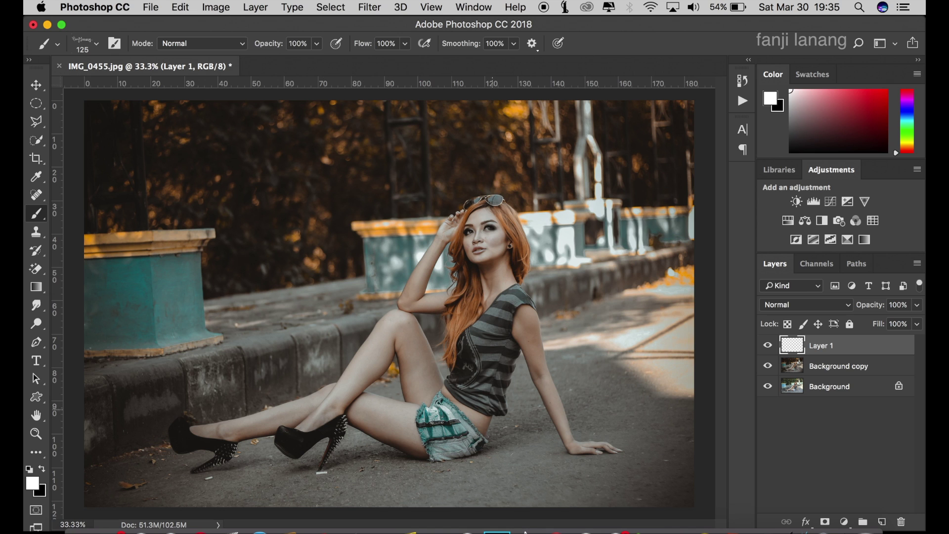
key(bracketright)
key(bracketright)
key(bracketright)
key(bracketright)
key(bracketright)
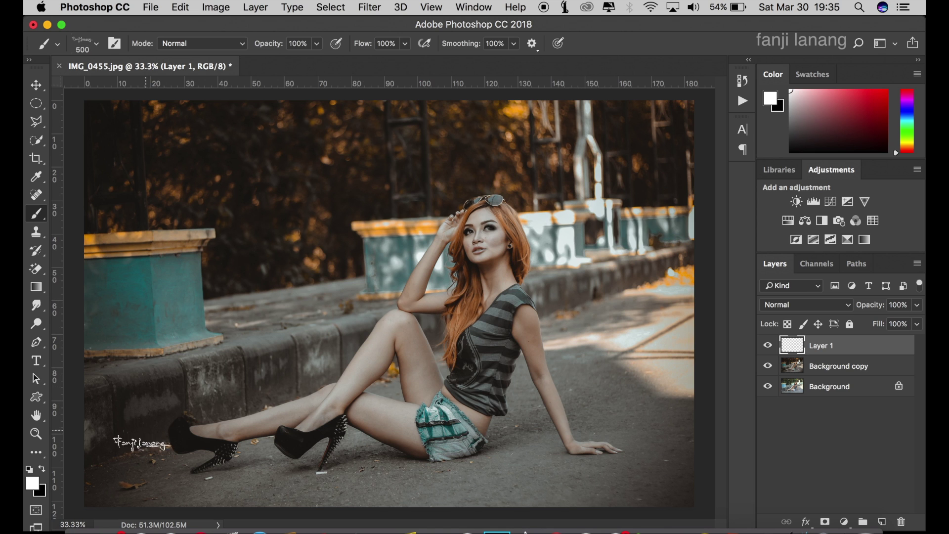